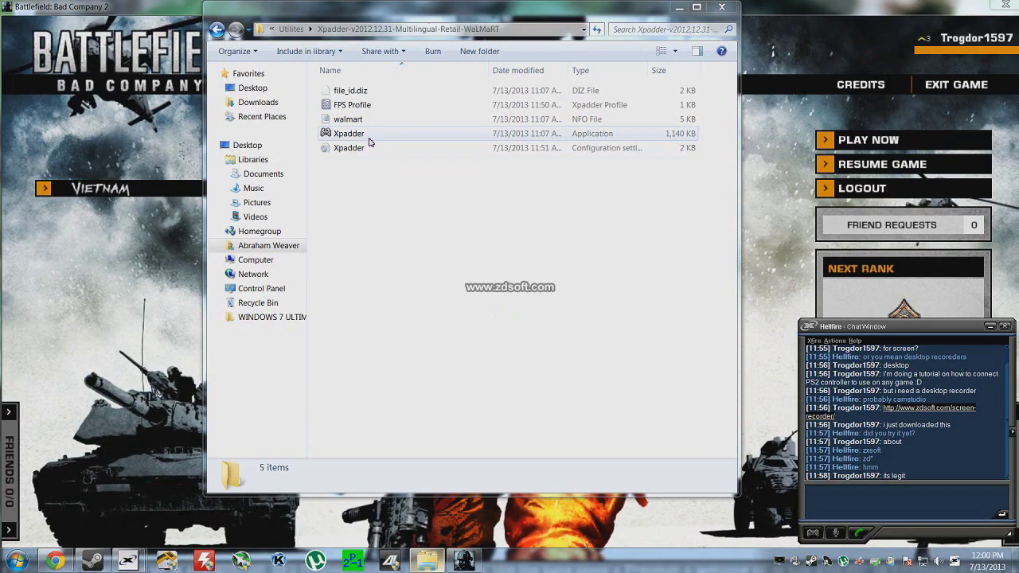
- Run the Xpadder application, accept the unverified-publisher warning and reposition its window
{"action": "double_click", "coordinate": [359, 141]}
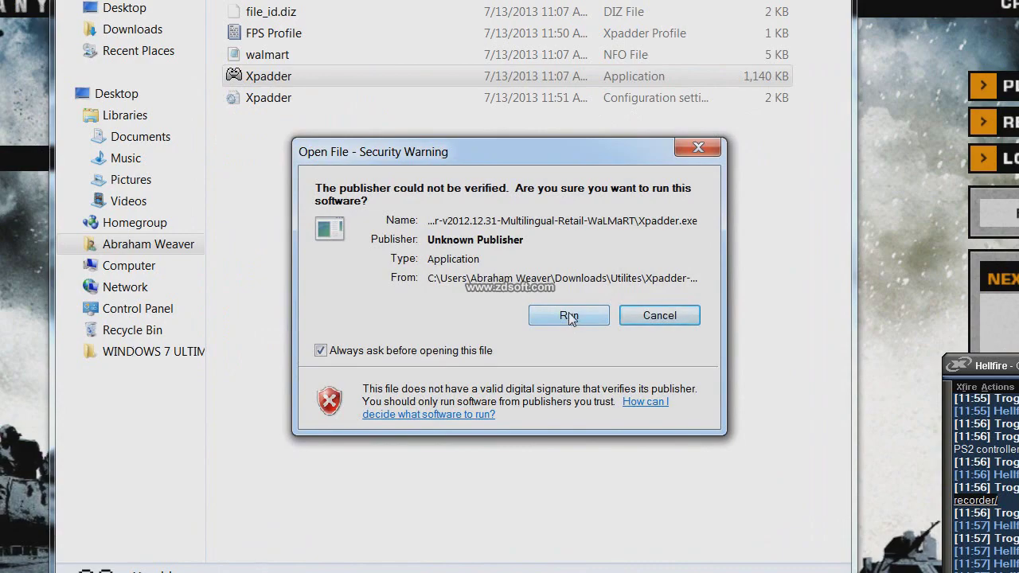
{"action": "left_click", "coordinate": [569, 316]}
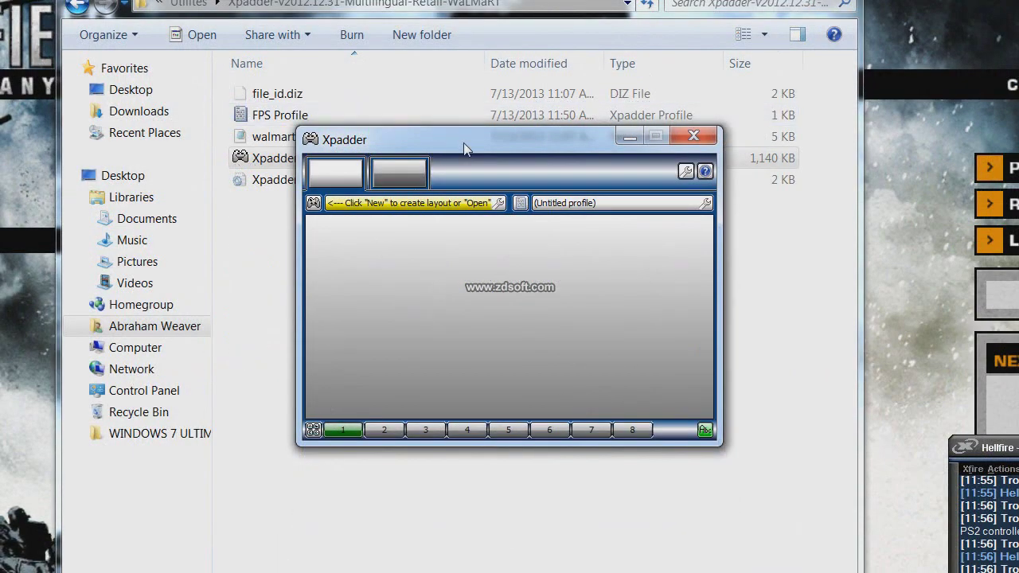
{"action": "left_click_drag", "start_coordinate": [508, 149], "coordinate": [510, 242]}
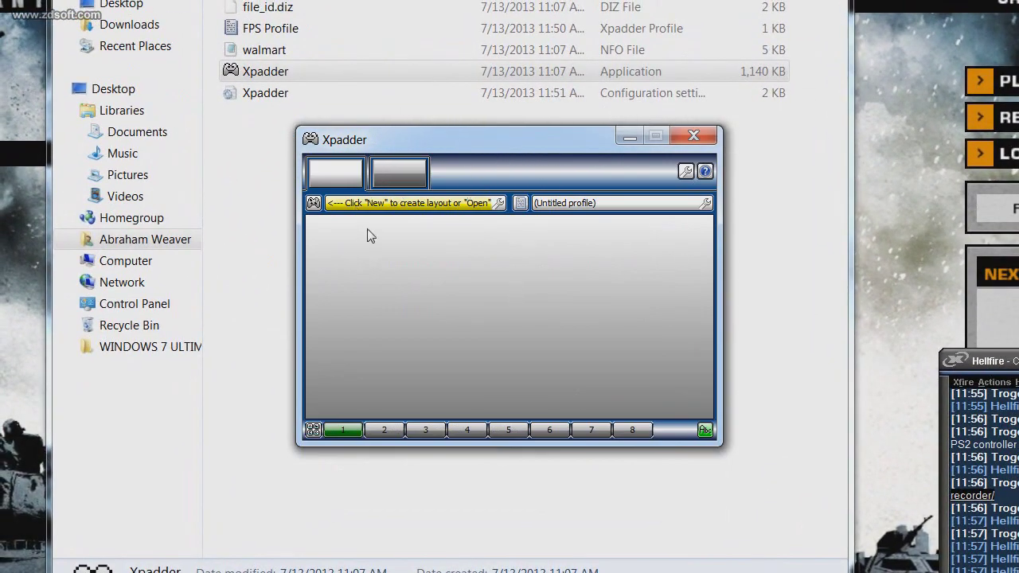
- Start a new controller layout for the connected gamepad
{"action": "left_click", "coordinate": [314, 203]}
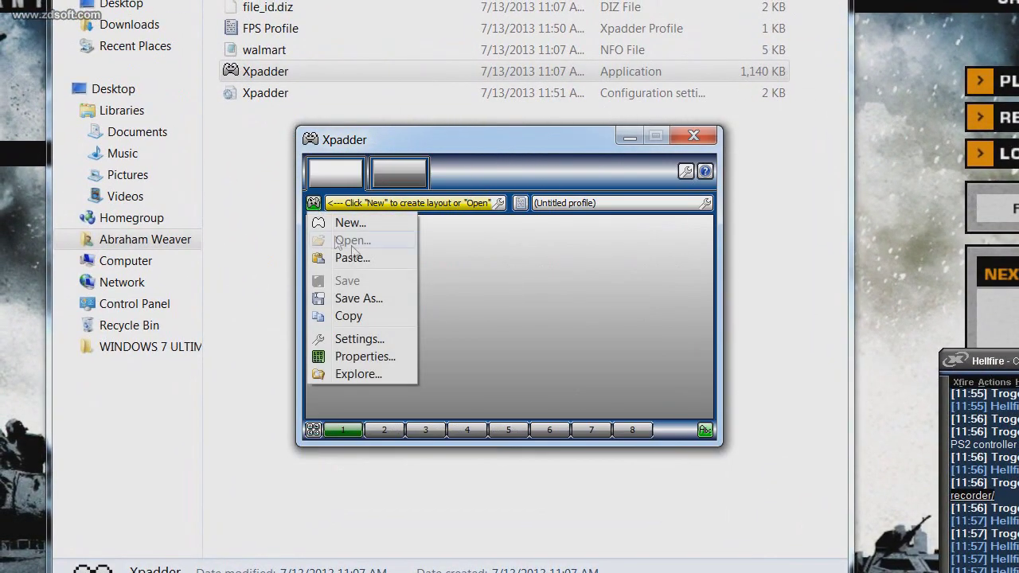
{"action": "left_click", "coordinate": [467, 170]}
{"action": "left_click", "coordinate": [314, 203]}
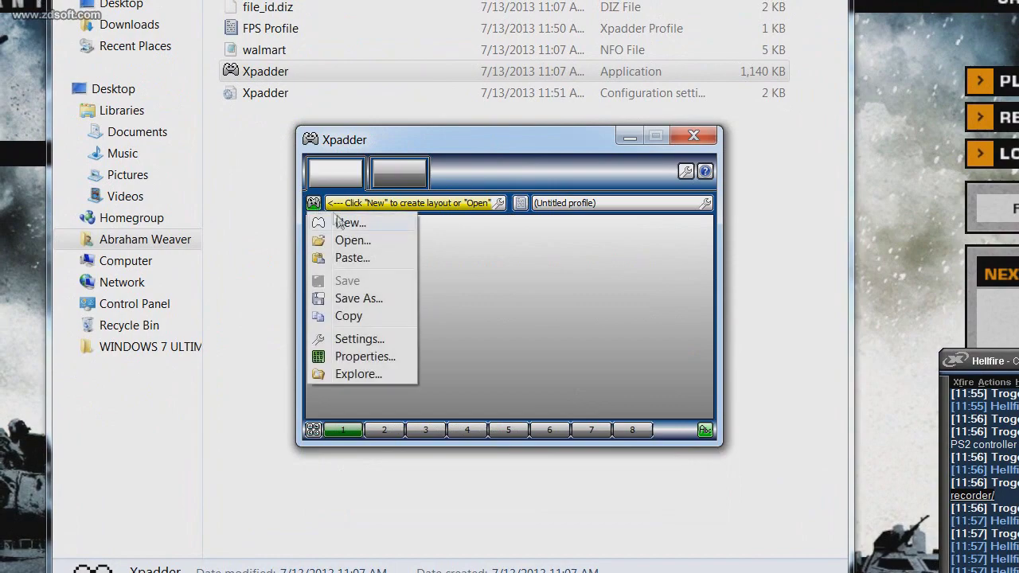
{"action": "left_click", "coordinate": [350, 223]}
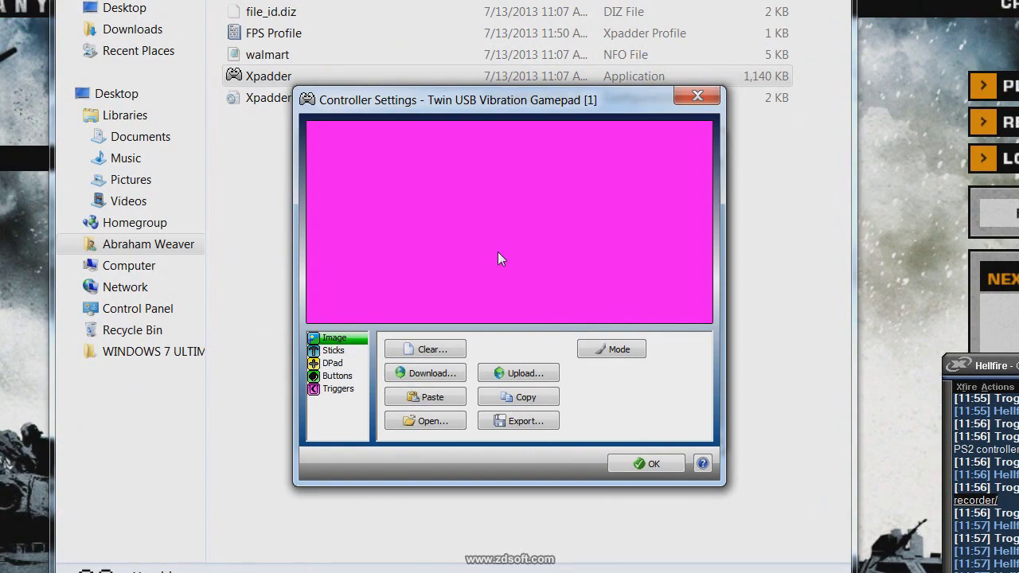
- Enable both analog sticks in the controller settings, one on Axis X/Y and one on Axis RZ/Z
{"action": "left_click", "coordinate": [332, 350]}
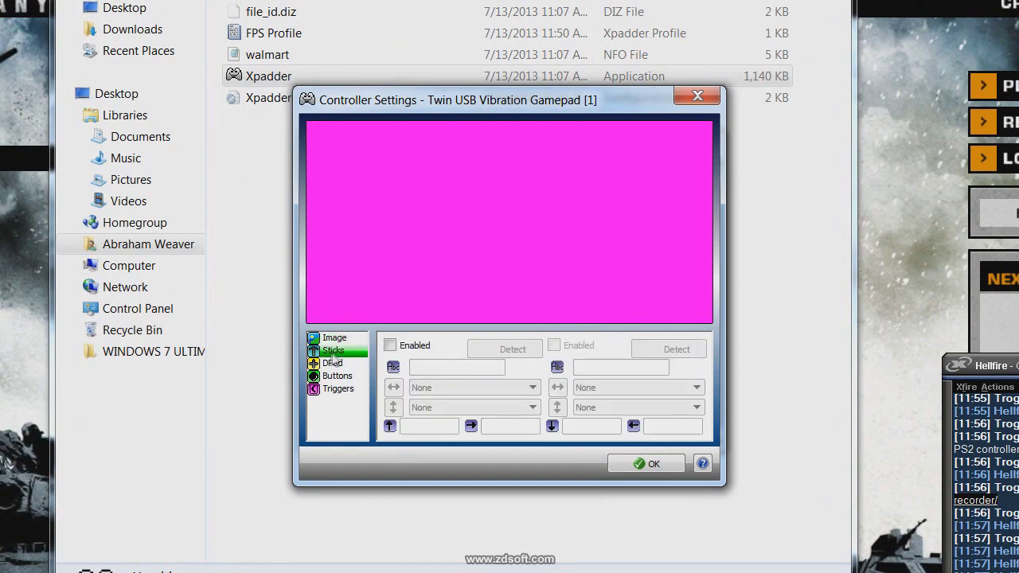
{"action": "left_click", "coordinate": [390, 346]}
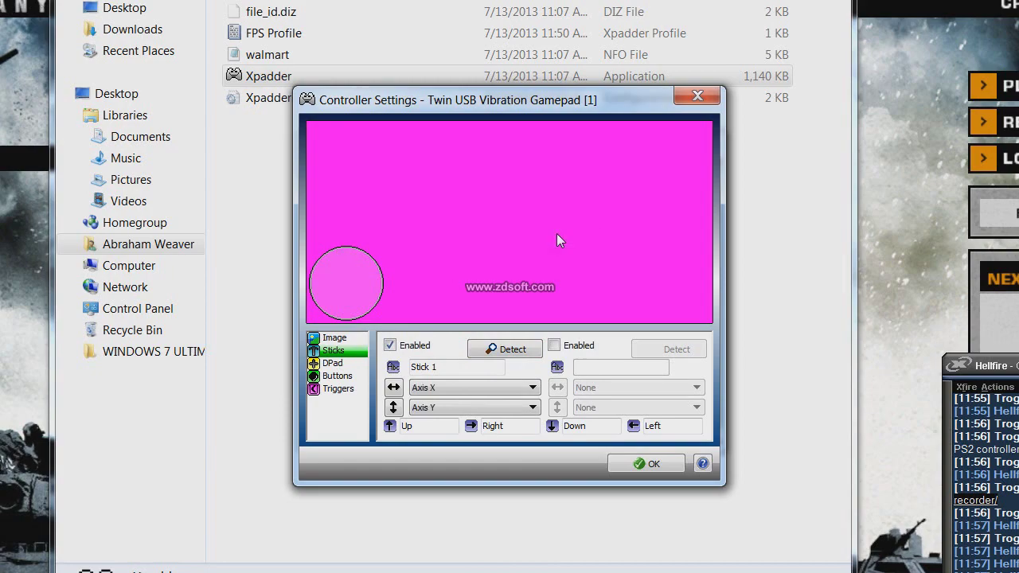
{"action": "left_click", "coordinate": [555, 345]}
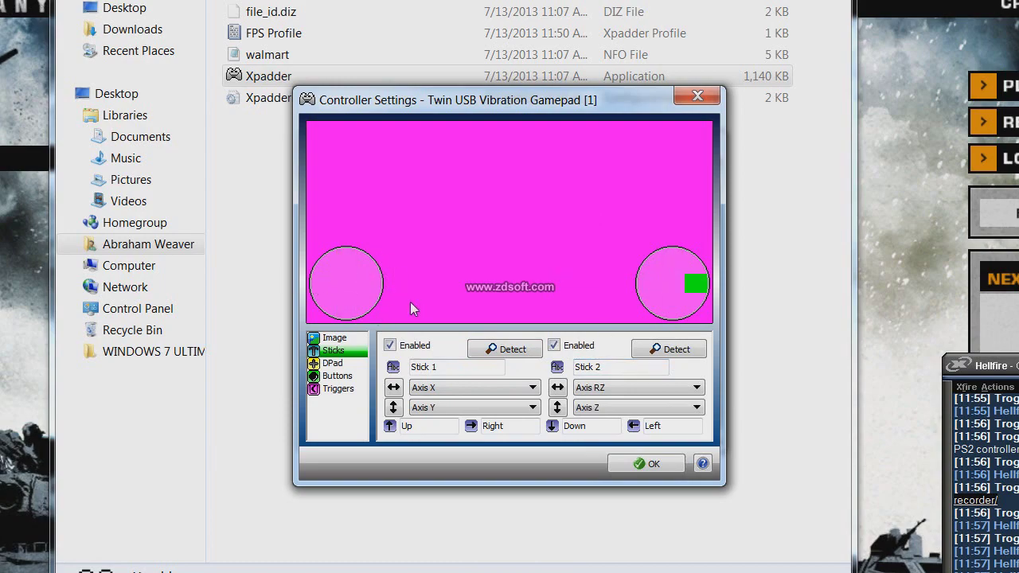
- Enable the DPad with POV directions, then place it above and left of the two sticks centred along the layout's lower edge
{"action": "left_click", "coordinate": [335, 363]}
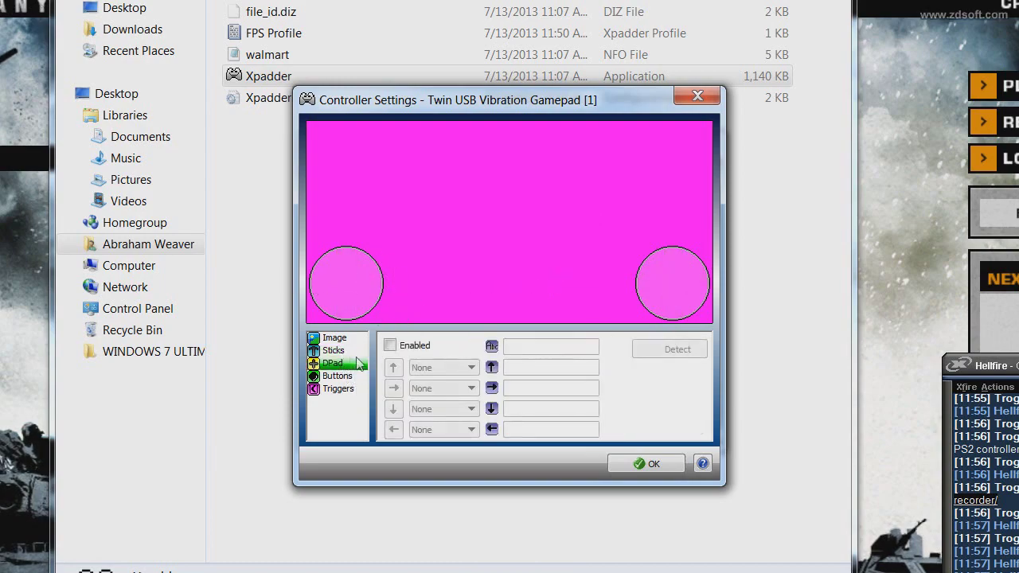
{"action": "left_click", "coordinate": [389, 345]}
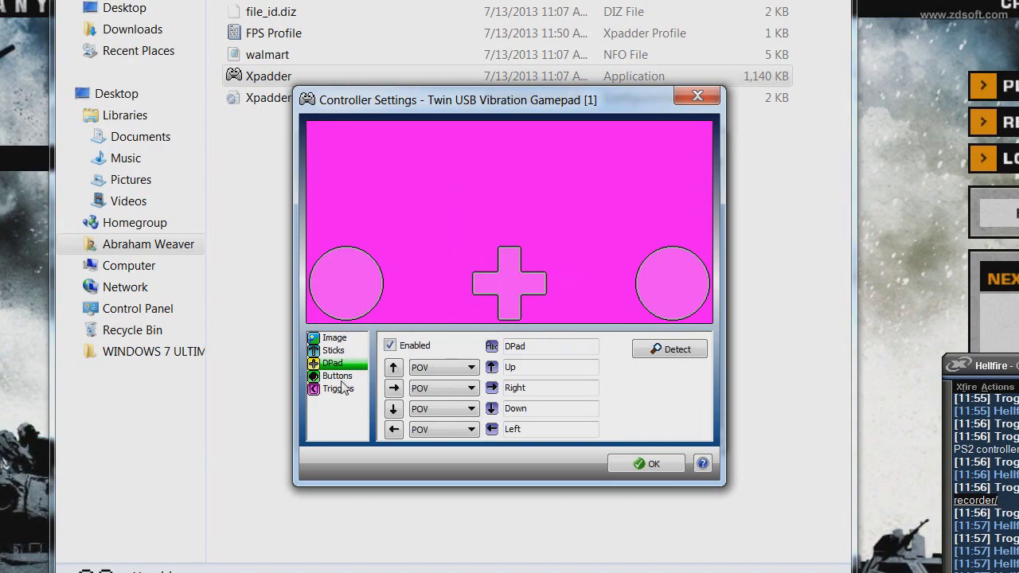
{"action": "left_click", "coordinate": [337, 377]}
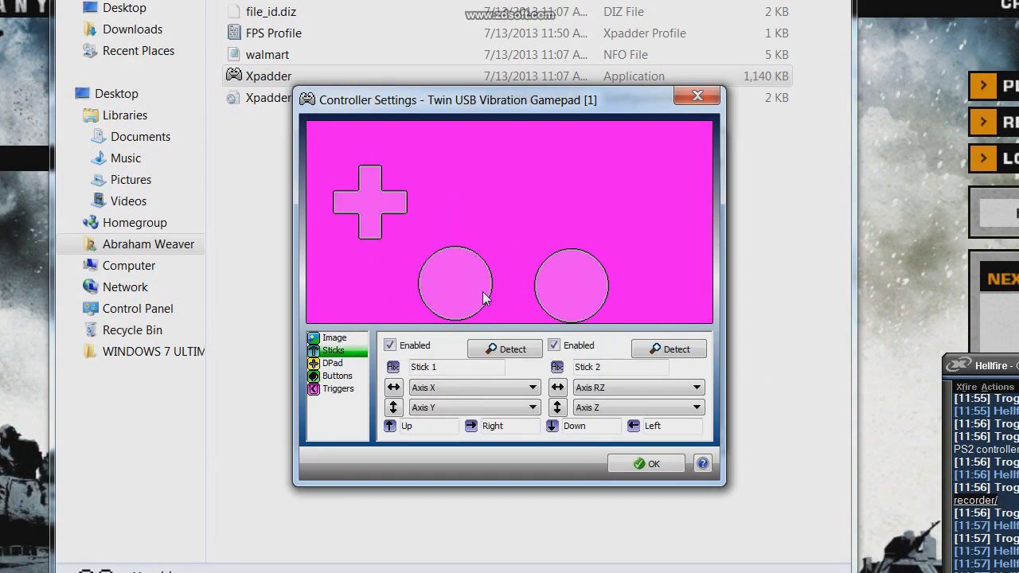
{"action": "left_click", "coordinate": [338, 389]}
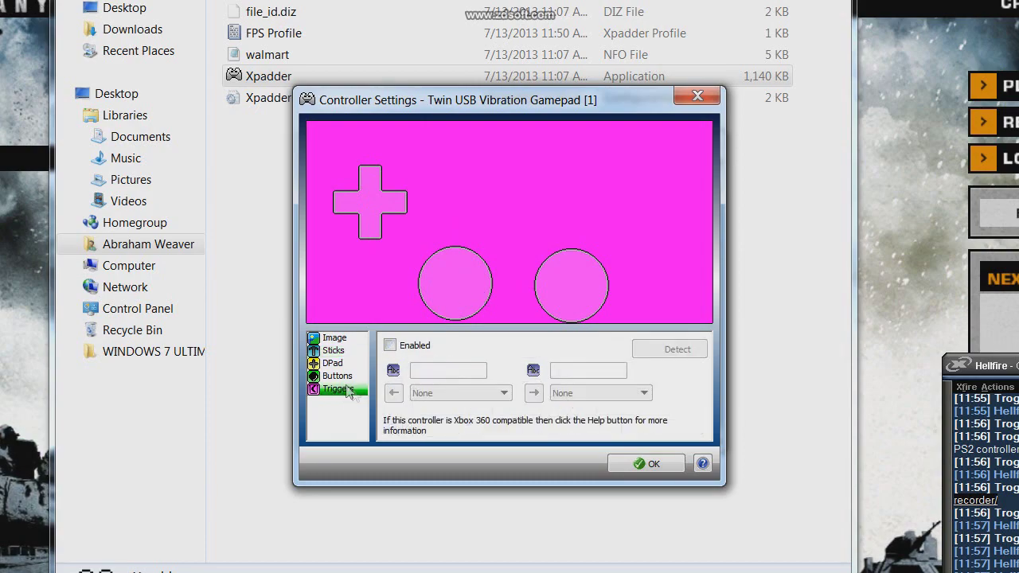
- Add four shoulder buttons to the layout as stacked pairs at its upper left and upper right, and lower the DPad slightly
{"action": "left_click", "coordinate": [337, 377]}
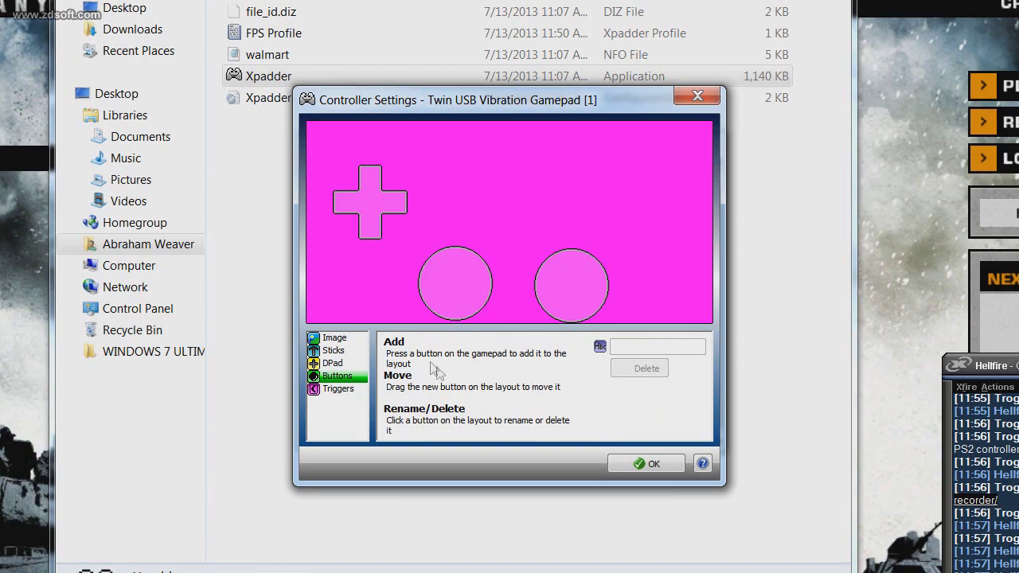
{"action": "left_click_drag", "start_coordinate": [477, 209], "coordinate": [390, 155]}
{"action": "left_click_drag", "start_coordinate": [379, 209], "coordinate": [374, 233]}
{"action": "left_click", "coordinate": [336, 375]}
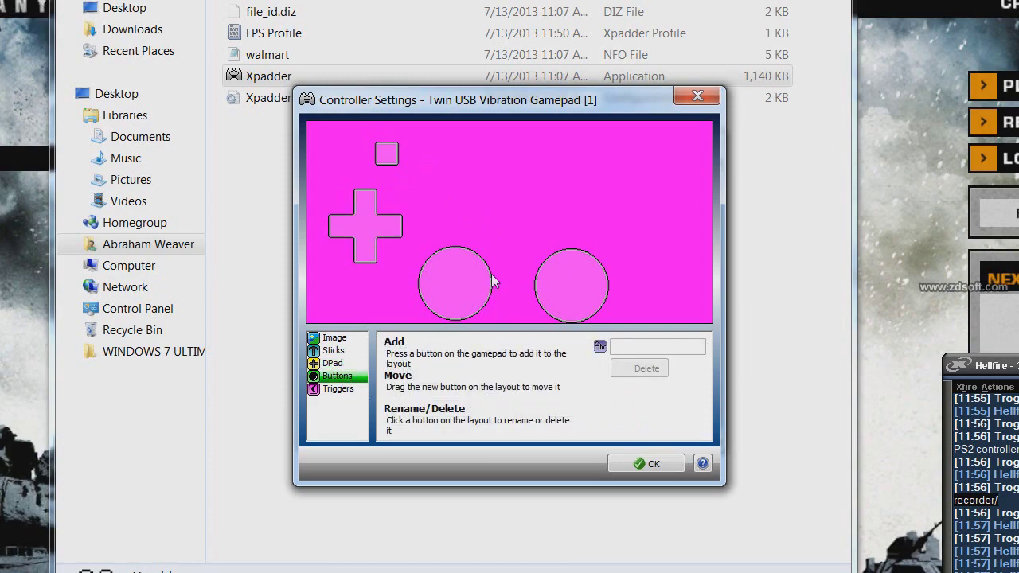
{"action": "left_click_drag", "start_coordinate": [423, 208], "coordinate": [390, 139]}
{"action": "left_click", "coordinate": [392, 163]}
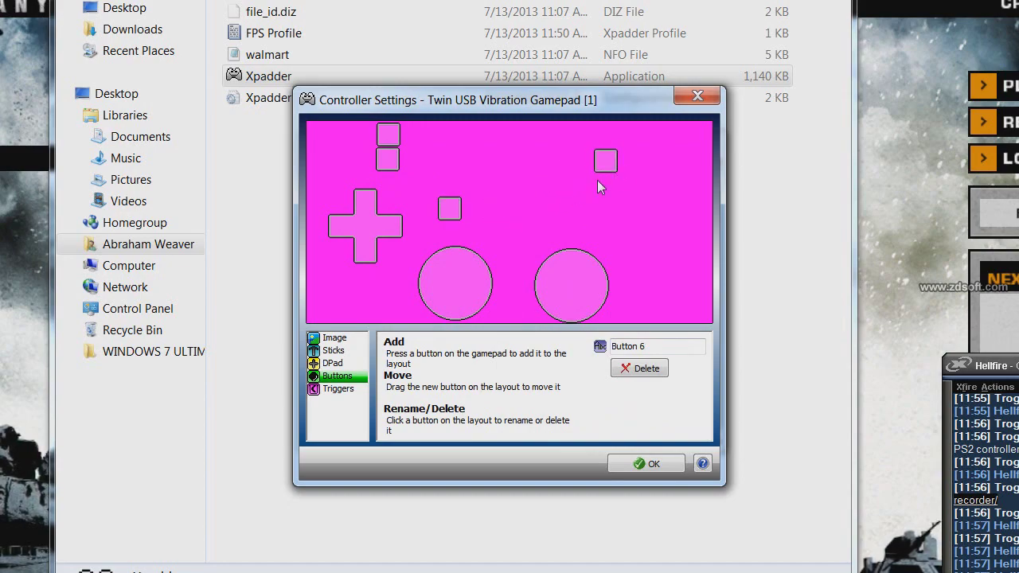
{"action": "left_click_drag", "start_coordinate": [455, 211], "coordinate": [610, 142]}
- Add the four face buttons and arrange them in a diamond below the right pair of shoulder buttons
{"action": "left_click_drag", "start_coordinate": [412, 219], "coordinate": [584, 227]}
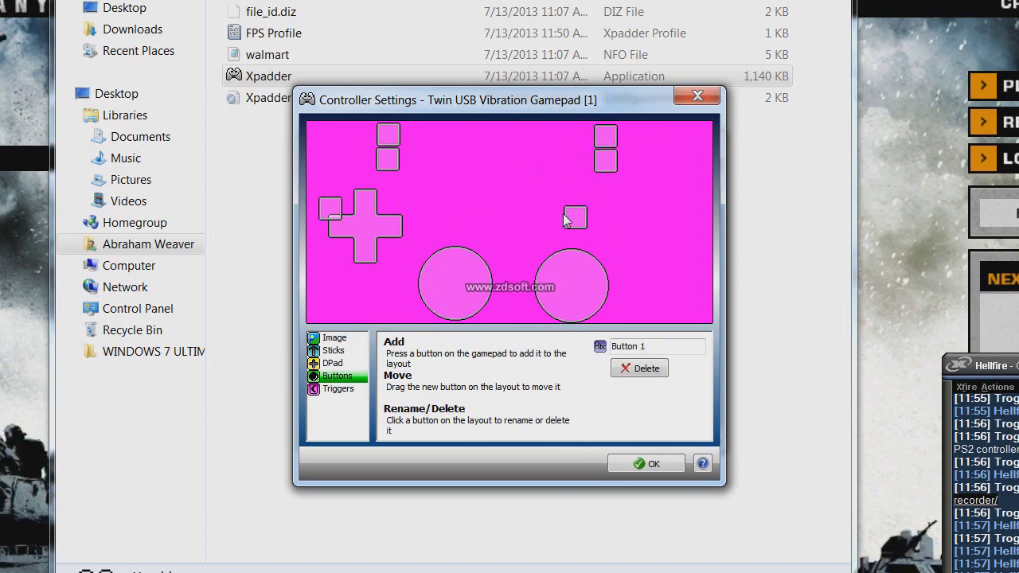
{"action": "left_click_drag", "start_coordinate": [336, 214], "coordinate": [607, 201]}
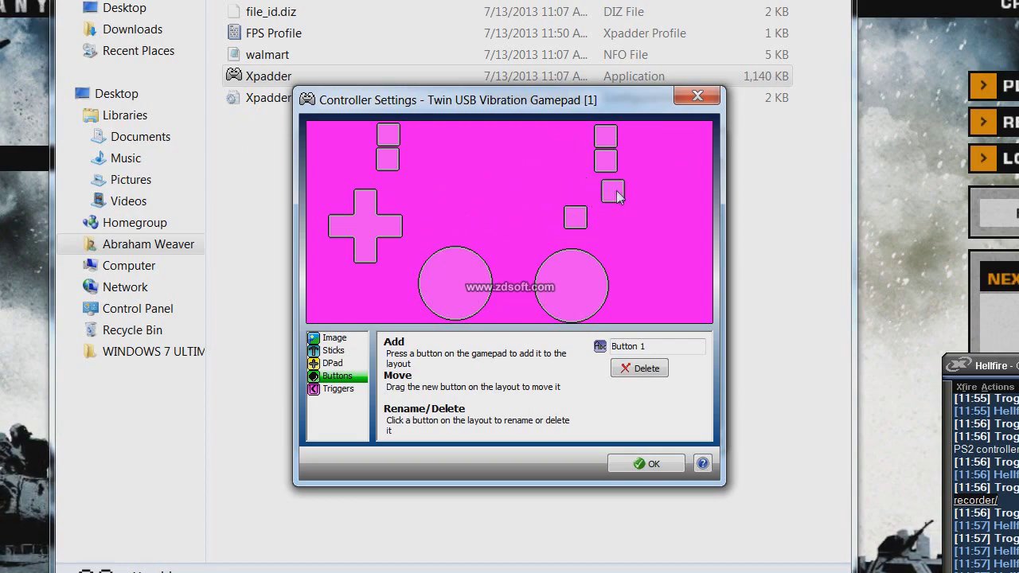
{"action": "left_click_drag", "start_coordinate": [621, 192], "coordinate": [609, 198]}
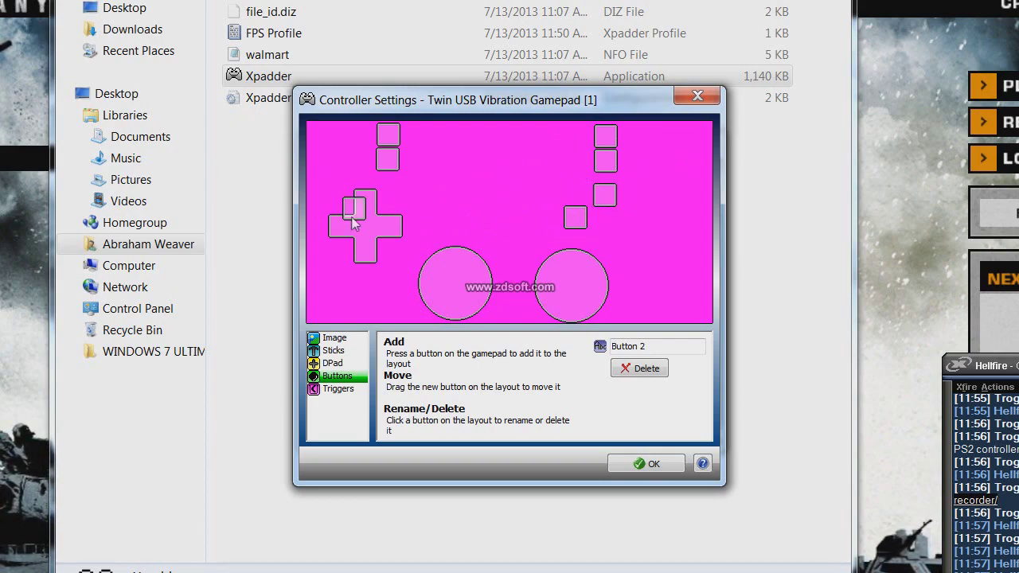
{"action": "left_click_drag", "start_coordinate": [351, 217], "coordinate": [636, 218]}
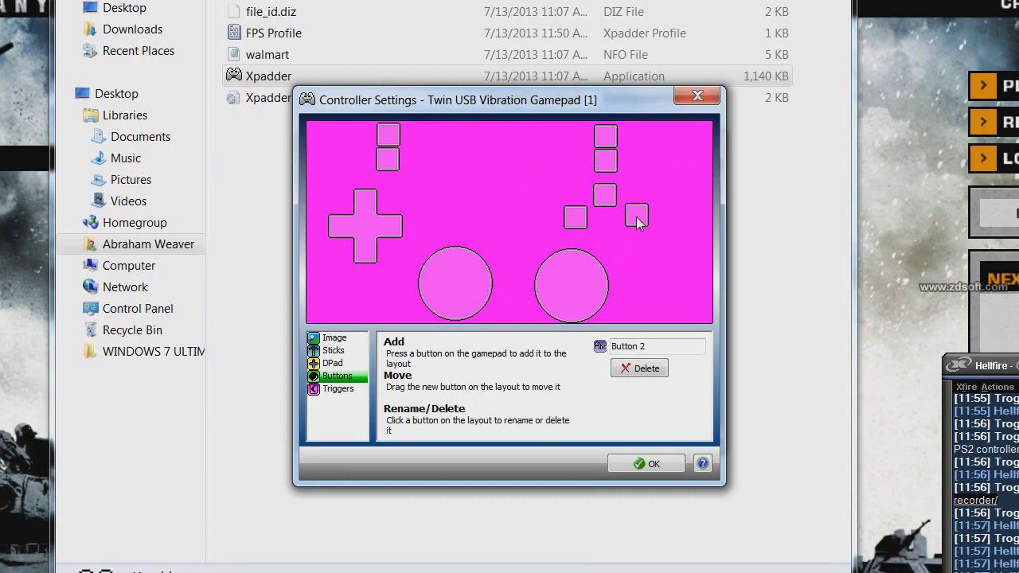
{"action": "left_click_drag", "start_coordinate": [379, 209], "coordinate": [594, 205]}
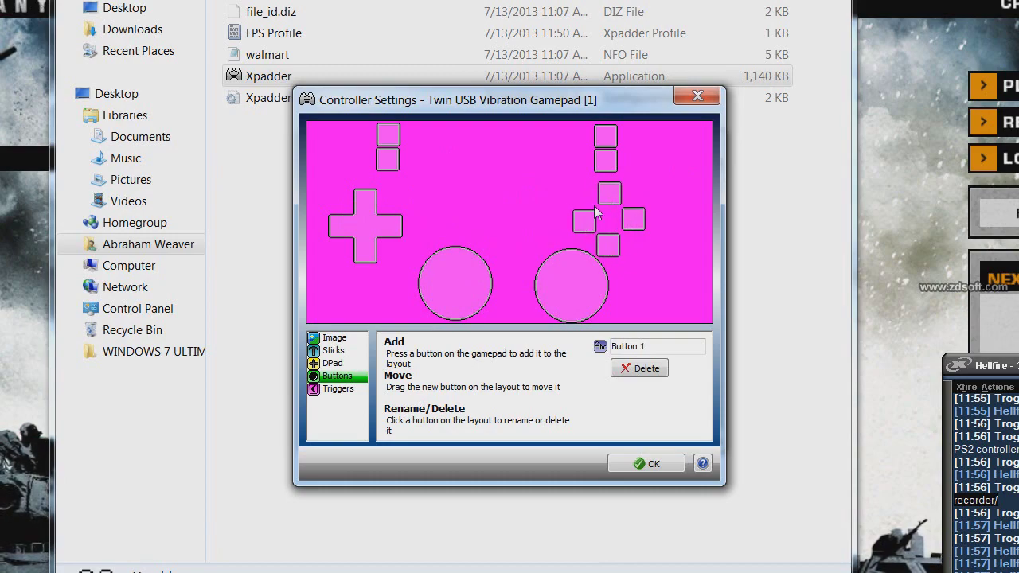
- Place two middle buttons between the DPad and face buttons, centre a button on each stick, and accept the controller layout
{"action": "mouse_move", "coordinate": [527, 208]}
{"action": "left_mouse_down"}
{"action": "mouse_move", "coordinate": [474, 208]}
{"action": "mouse_move", "coordinate": [524, 210]}
{"action": "left_mouse_up"}
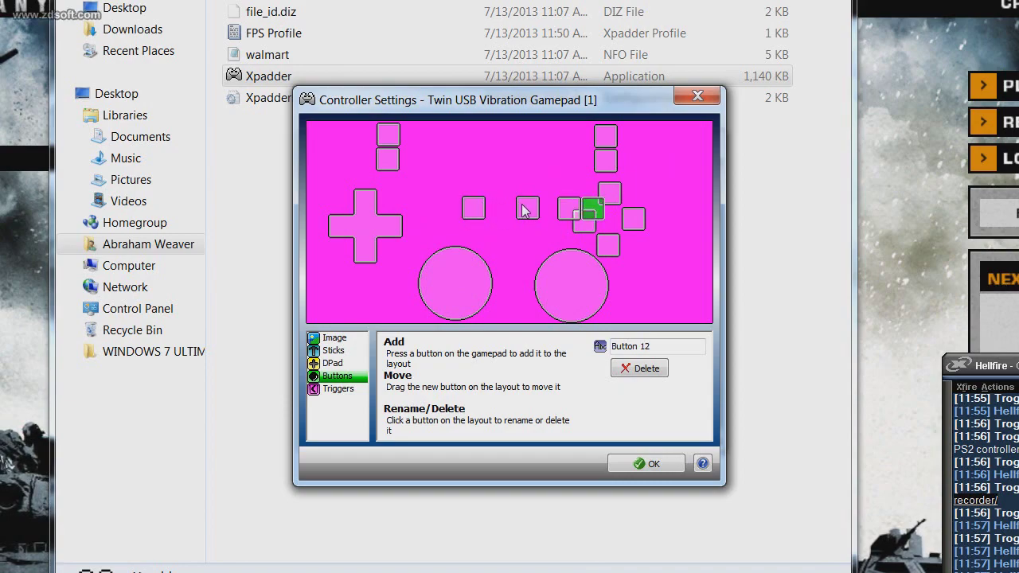
{"action": "left_click_drag", "start_coordinate": [575, 214], "coordinate": [580, 285]}
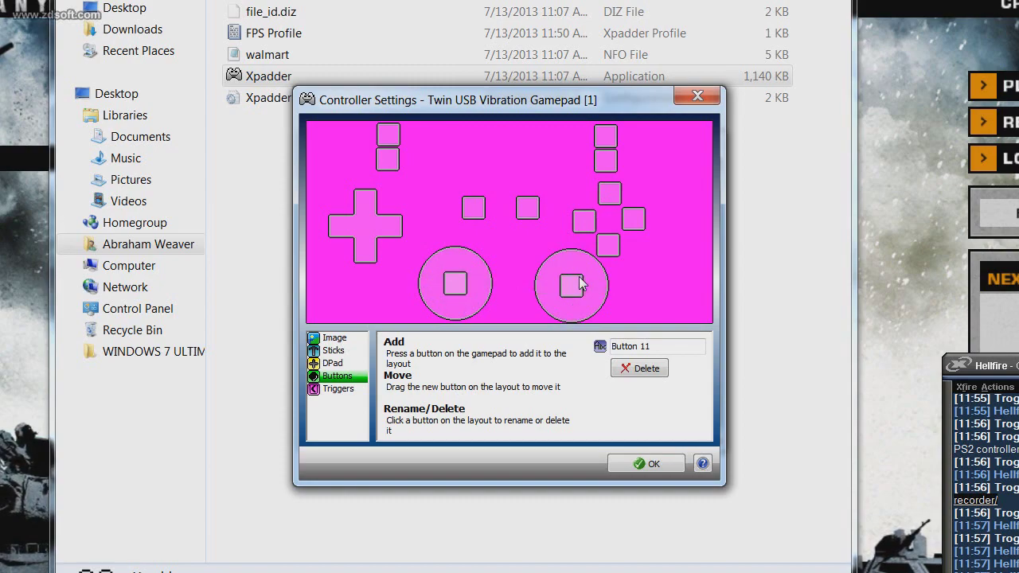
{"action": "left_click", "coordinate": [651, 464]}
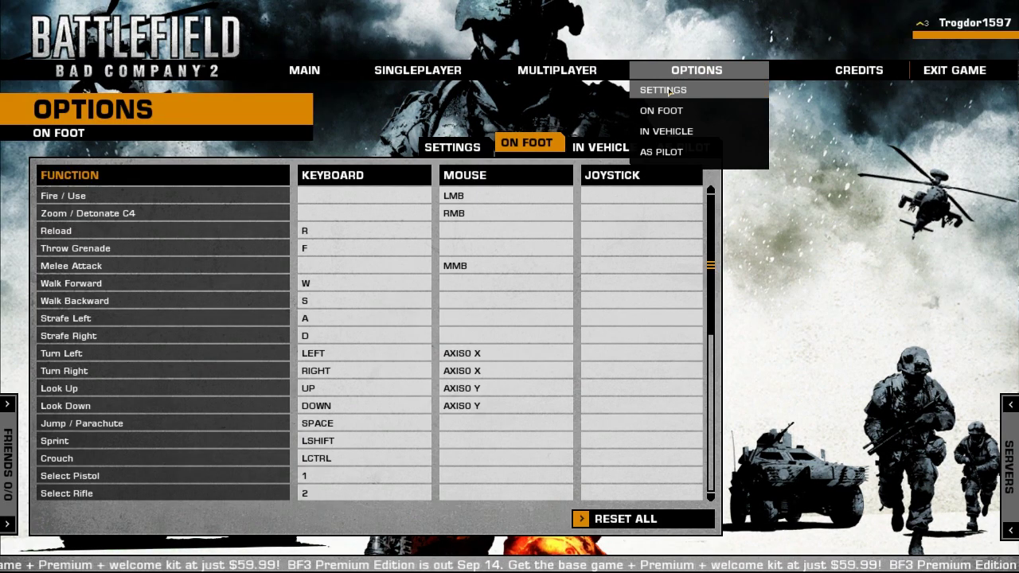
- Switch to Battlefield: Bad Company 2 and review the On Foot key bindings in the game options
{"action": "left_click", "coordinate": [685, 89]}
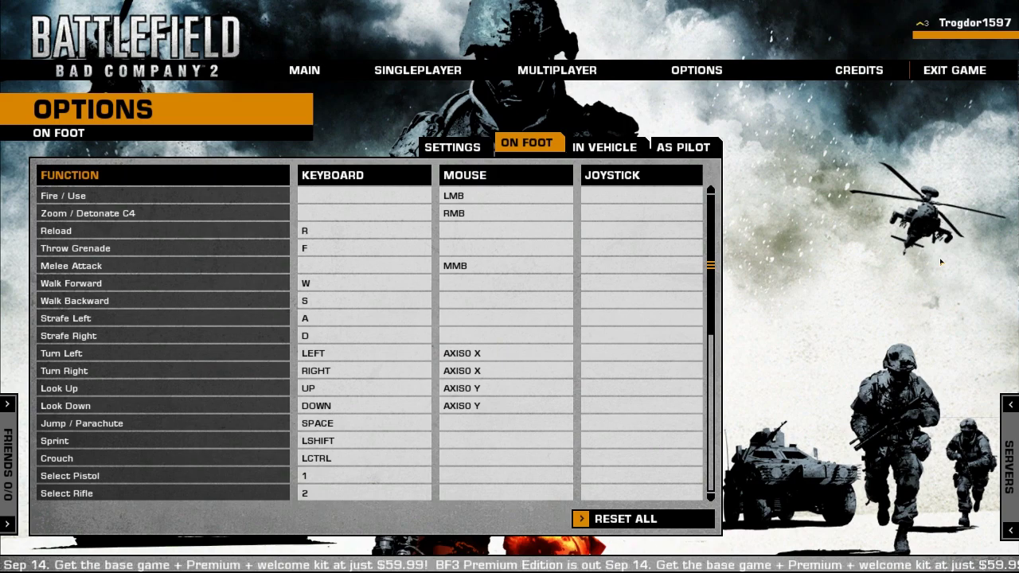
{"action": "mouse_move", "coordinate": [711, 70]}
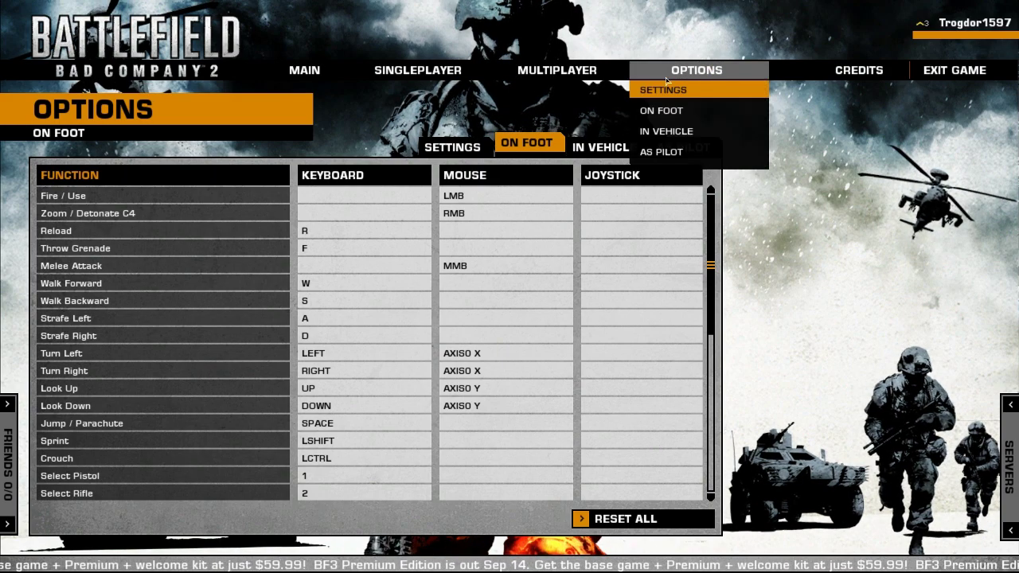
{"action": "left_click", "coordinate": [660, 90]}
{"action": "left_click", "coordinate": [523, 150]}
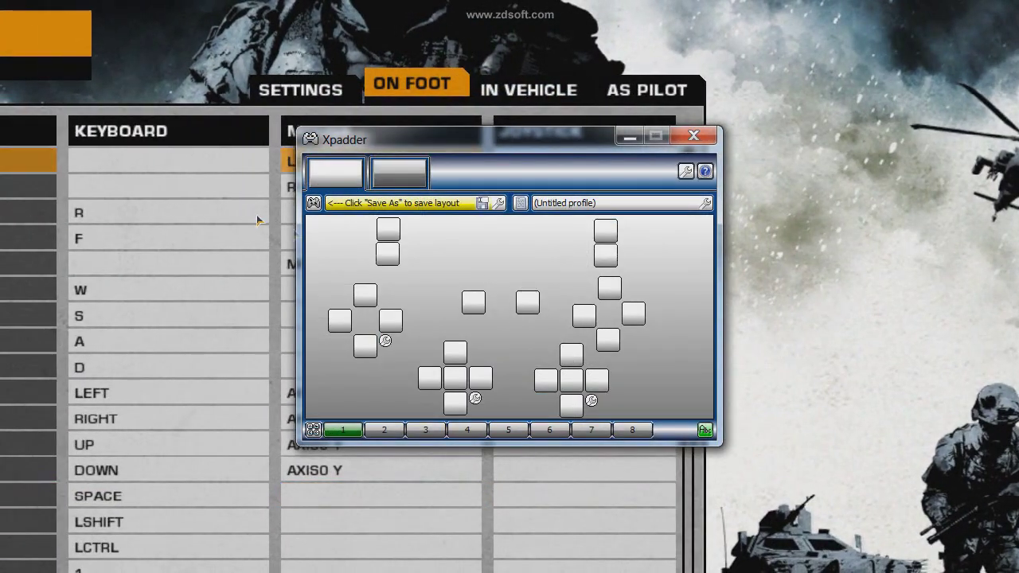
- In Xpadder, assign the R key to the left face button (Button 4)
{"action": "left_click", "coordinate": [581, 318]}
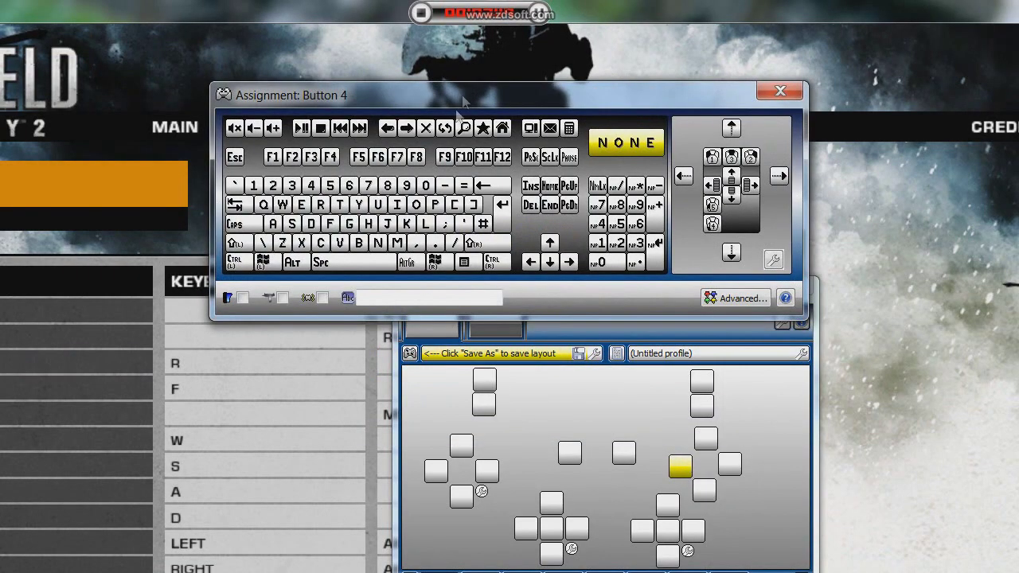
{"action": "left_click_drag", "start_coordinate": [464, 101], "coordinate": [478, 180]}
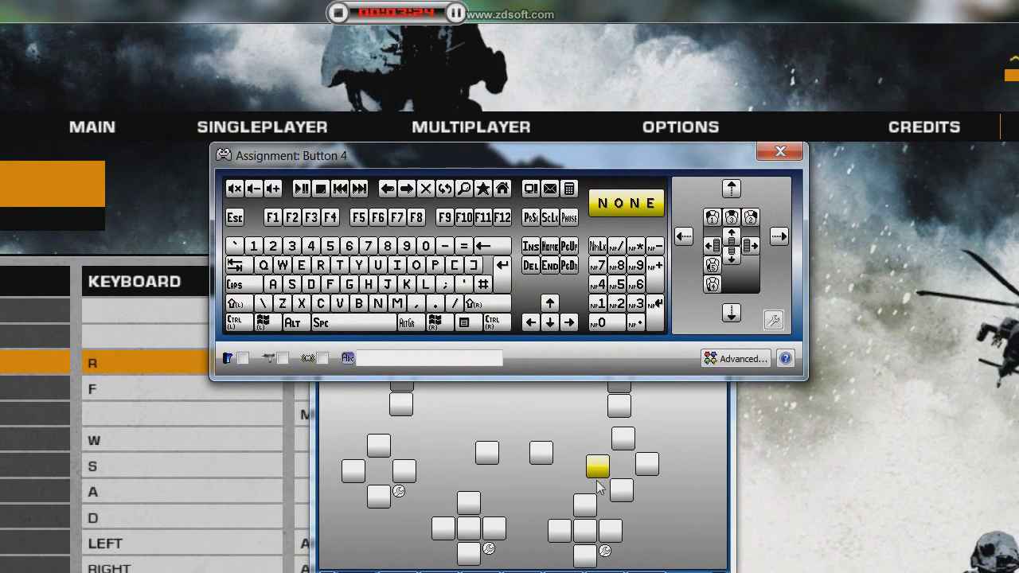
{"action": "left_click", "coordinate": [323, 266]}
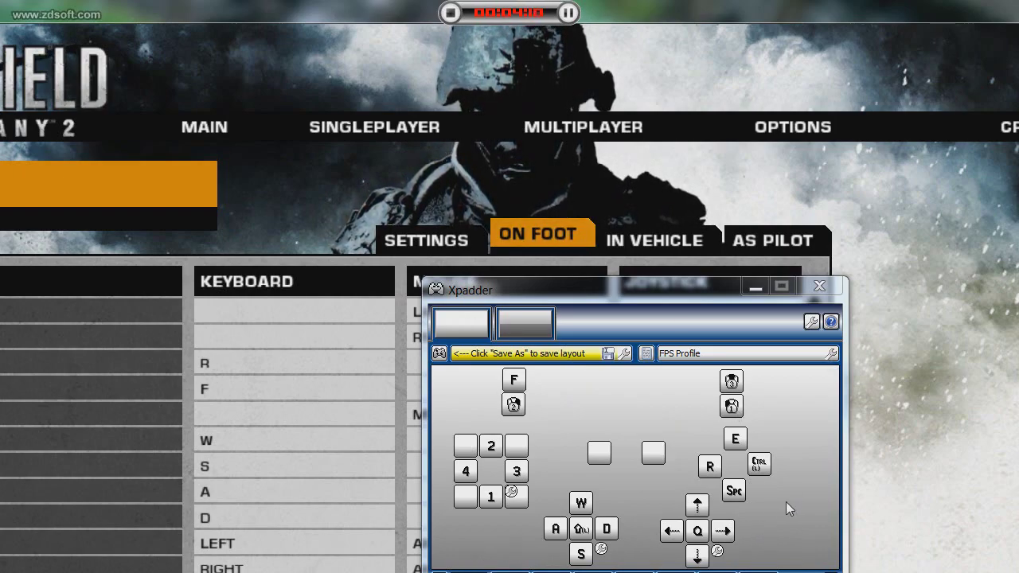
- Examine the preset assignment options of the right stick, the DPad and the left stick
{"action": "left_click", "coordinate": [719, 548]}
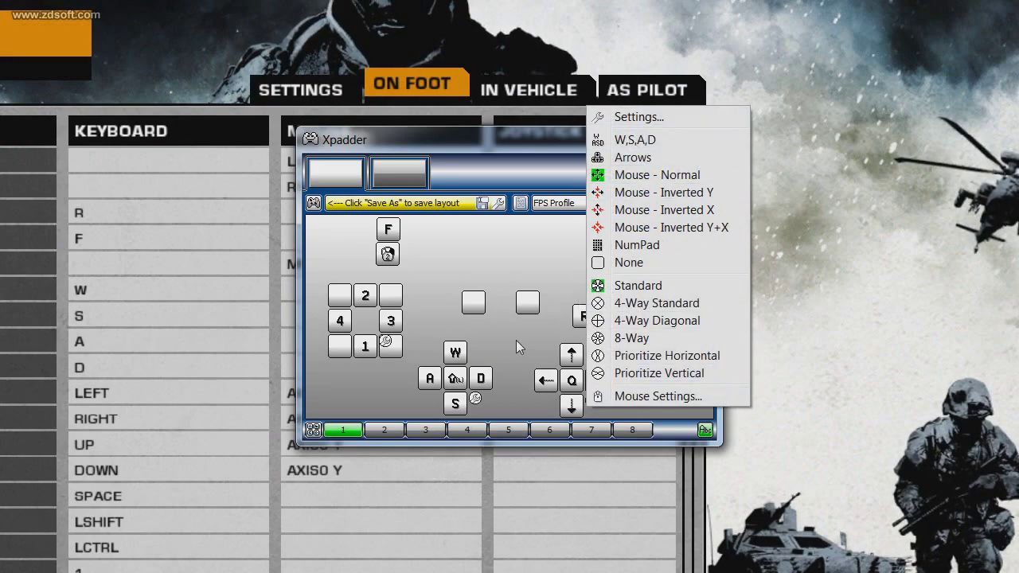
{"action": "left_click", "coordinate": [516, 357]}
{"action": "left_click", "coordinate": [385, 342]}
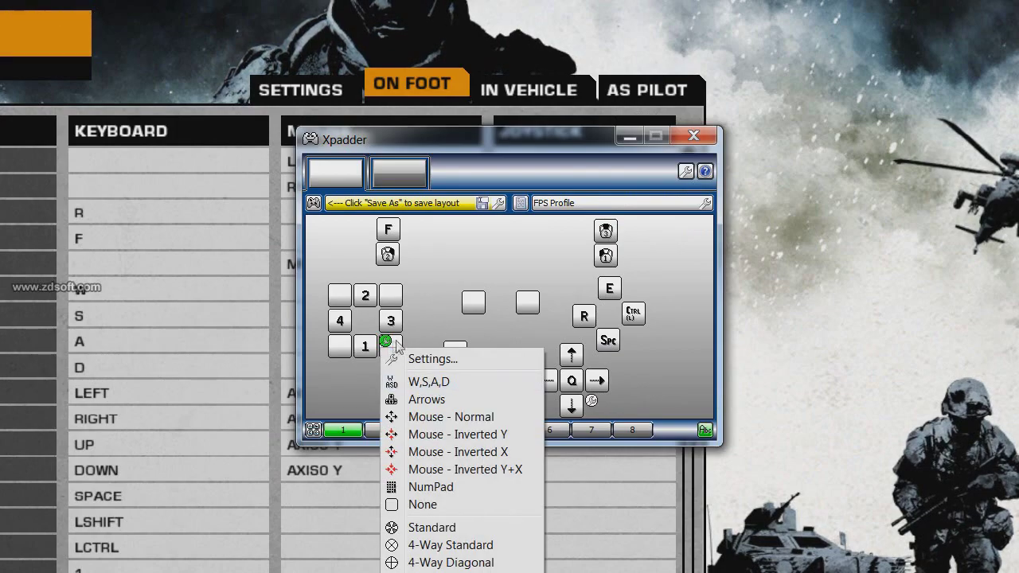
{"action": "left_click", "coordinate": [427, 308]}
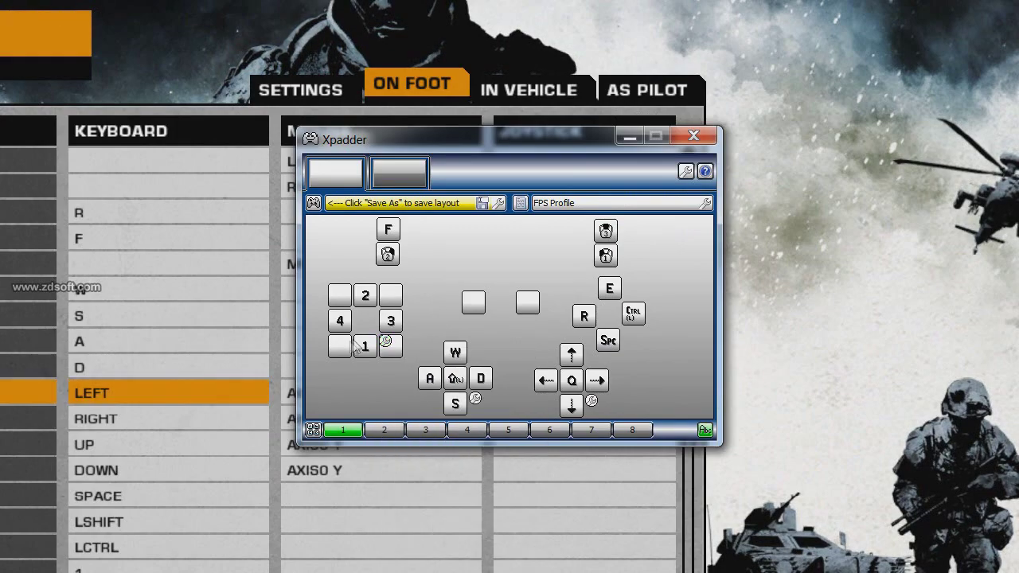
{"action": "left_click", "coordinate": [478, 399]}
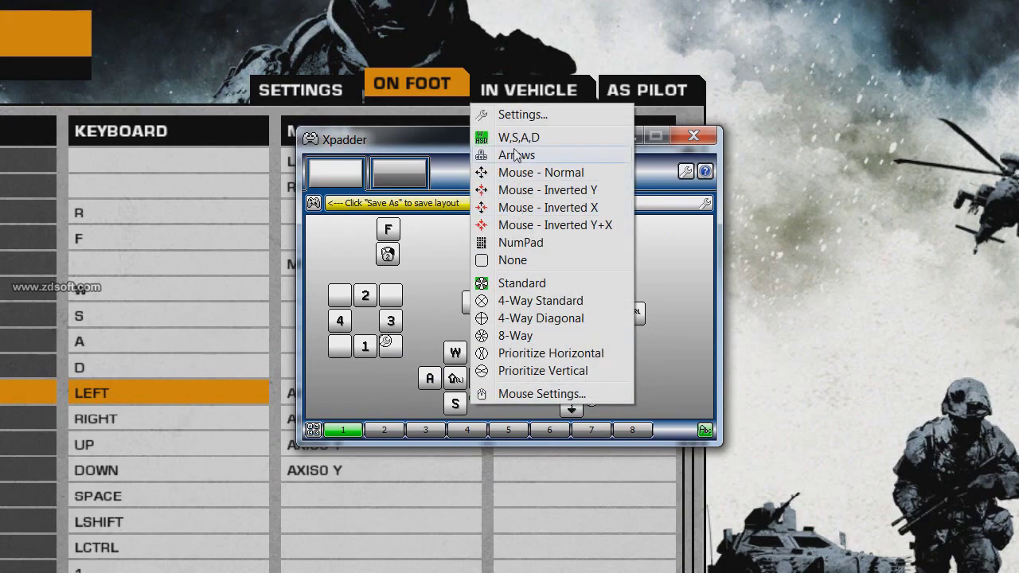
{"action": "left_click", "coordinate": [686, 407]}
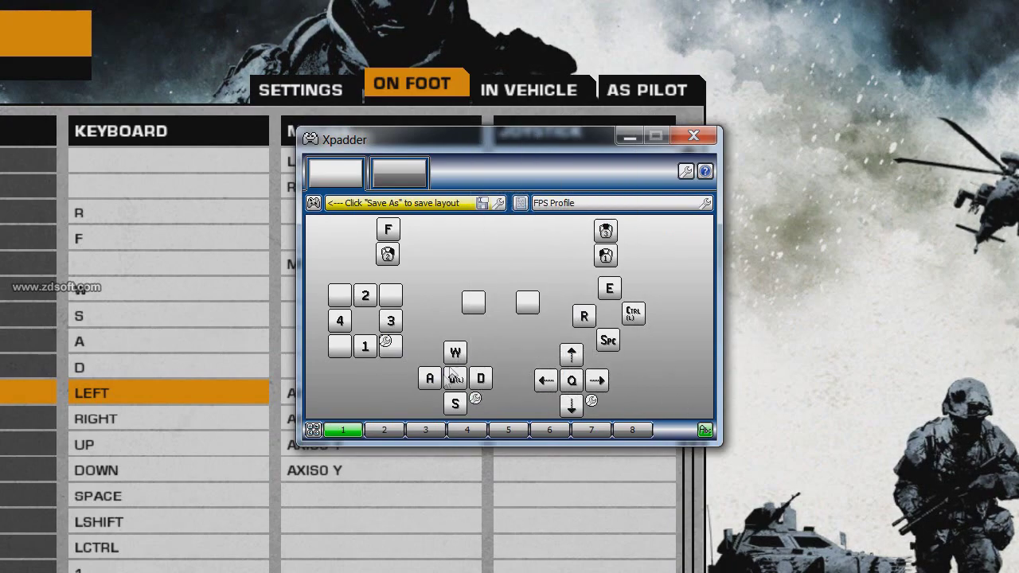
- In the right stick's mouse settings, set the horizontal emulation speed to 65 and try a vertical speed of 196 before lowering it again
{"action": "left_click", "coordinate": [592, 401]}
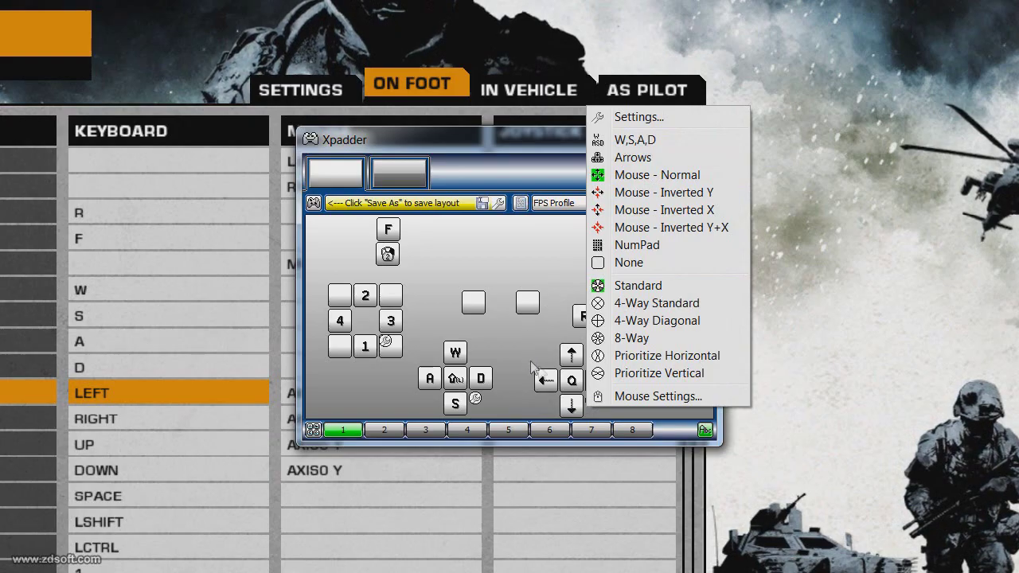
{"action": "left_click", "coordinate": [665, 396]}
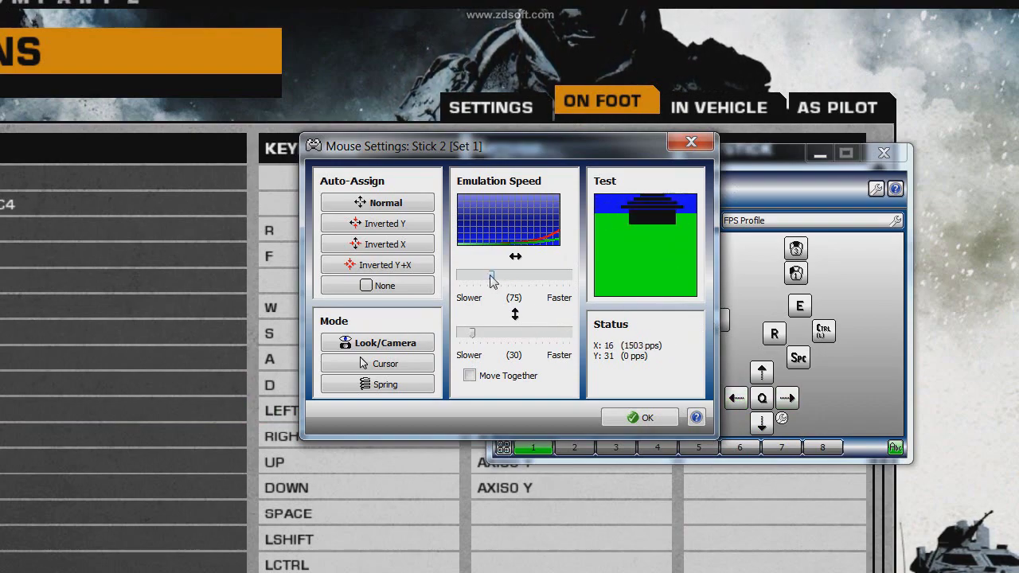
{"action": "left_click_drag", "start_coordinate": [491, 279], "coordinate": [488, 279]}
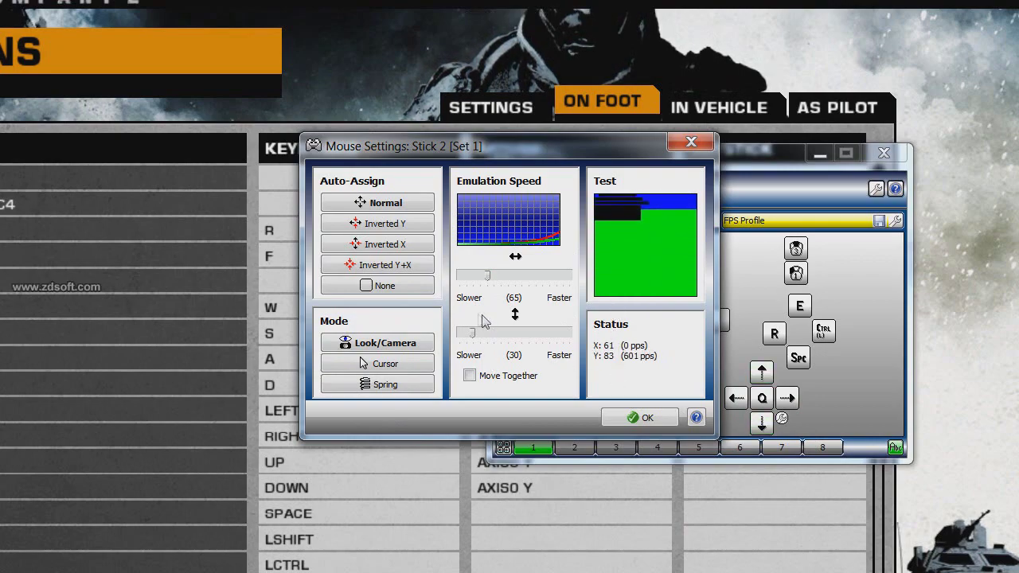
{"action": "left_click_drag", "start_coordinate": [472, 333], "coordinate": [545, 336]}
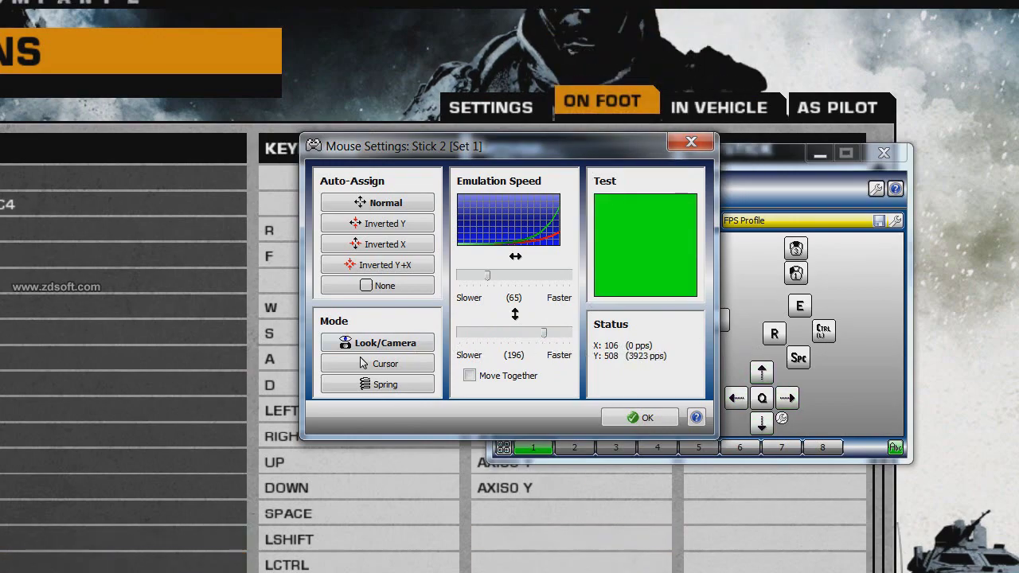
{"action": "left_click_drag", "start_coordinate": [543, 337], "coordinate": [477, 353]}
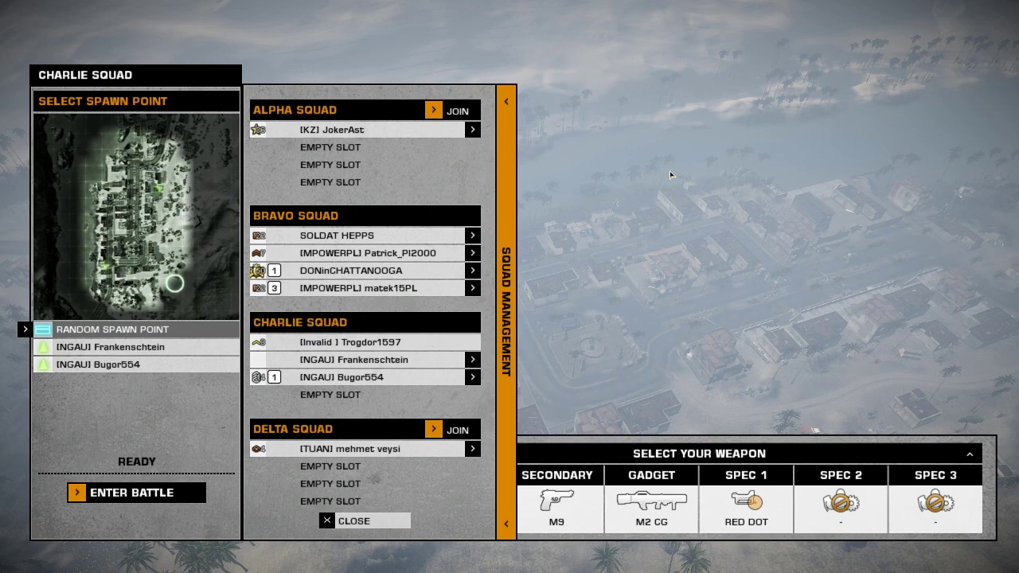
- In Battlefield: Bad Company 2, collapse the squad management list, enter the battle from a random spawn point and walk around the nearby building
{"action": "left_click", "coordinate": [497, 192]}
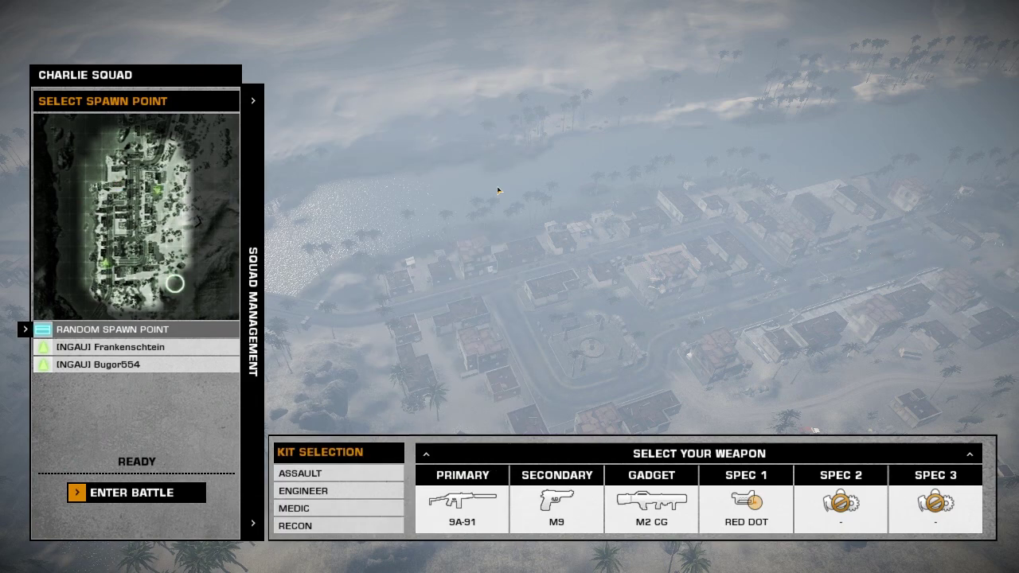
{"action": "left_click", "coordinate": [104, 500]}
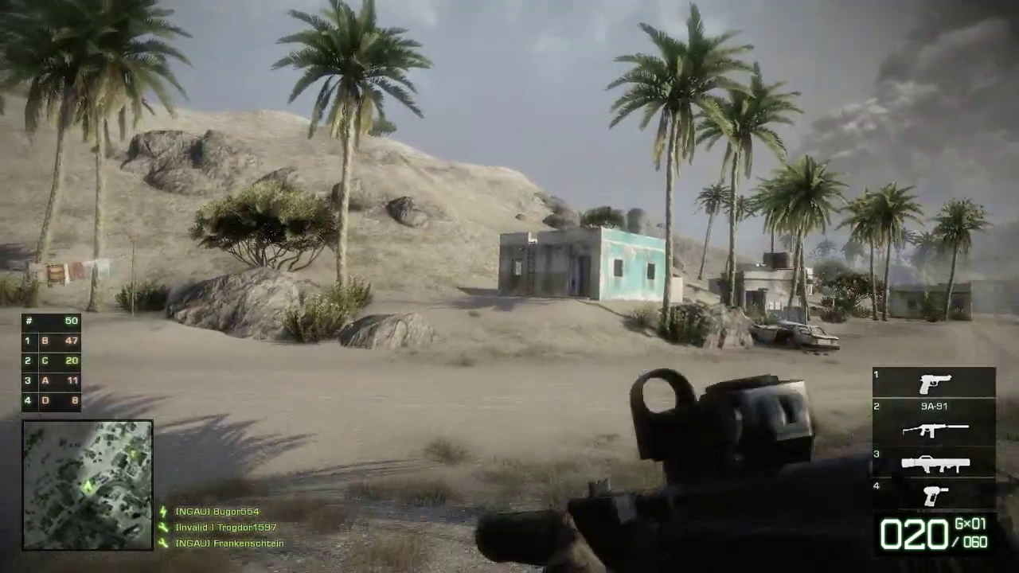
{"action": "key", "text": "w"}
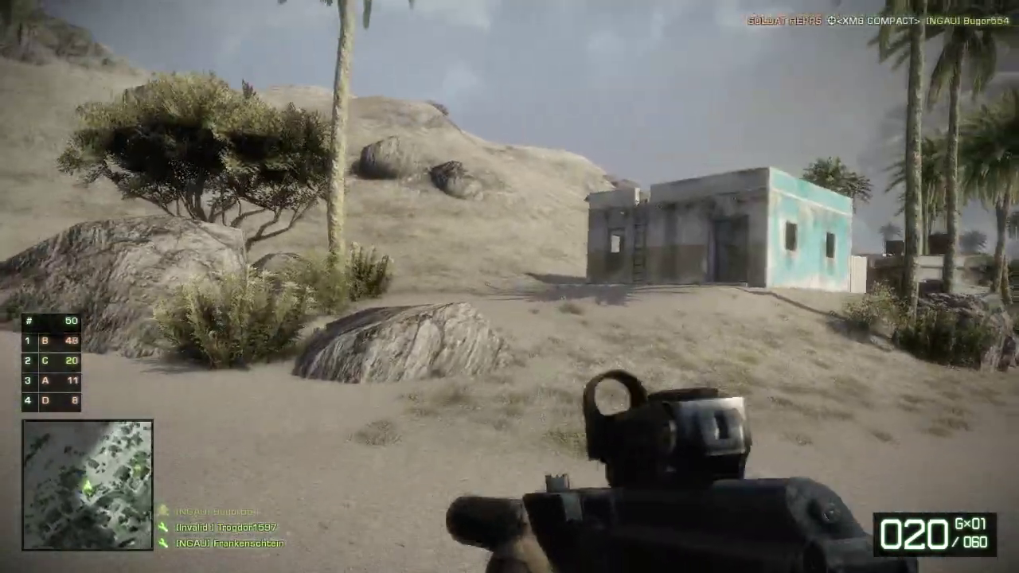
{"action": "key", "text": "w"}
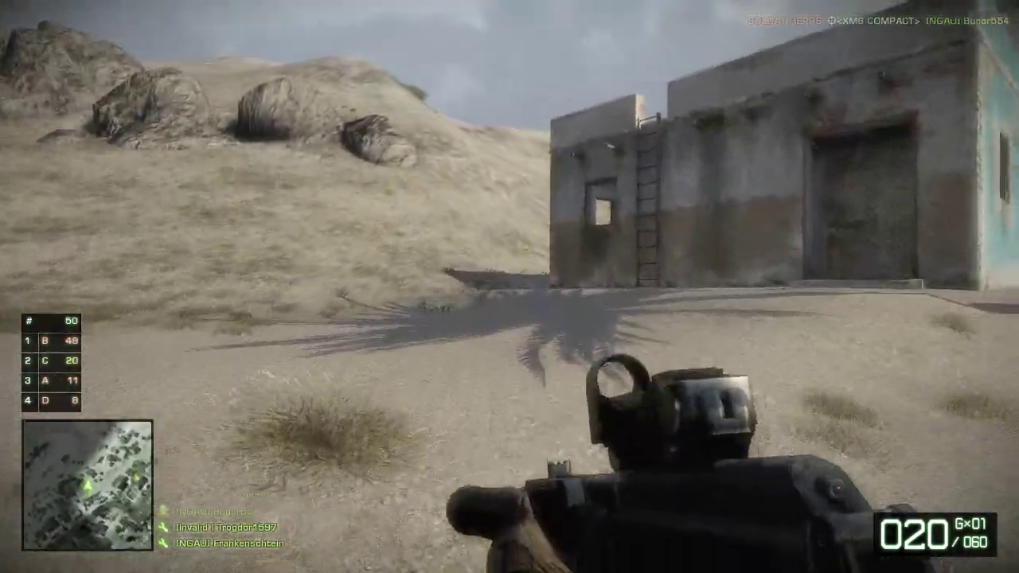
{"action": "key", "text": "w"}
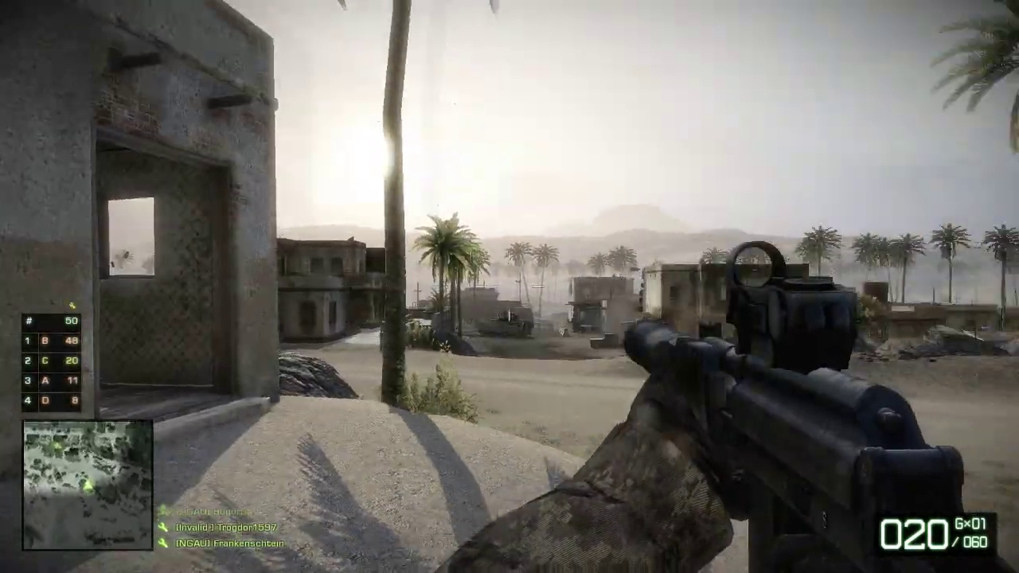
{"action": "key", "text": "w"}
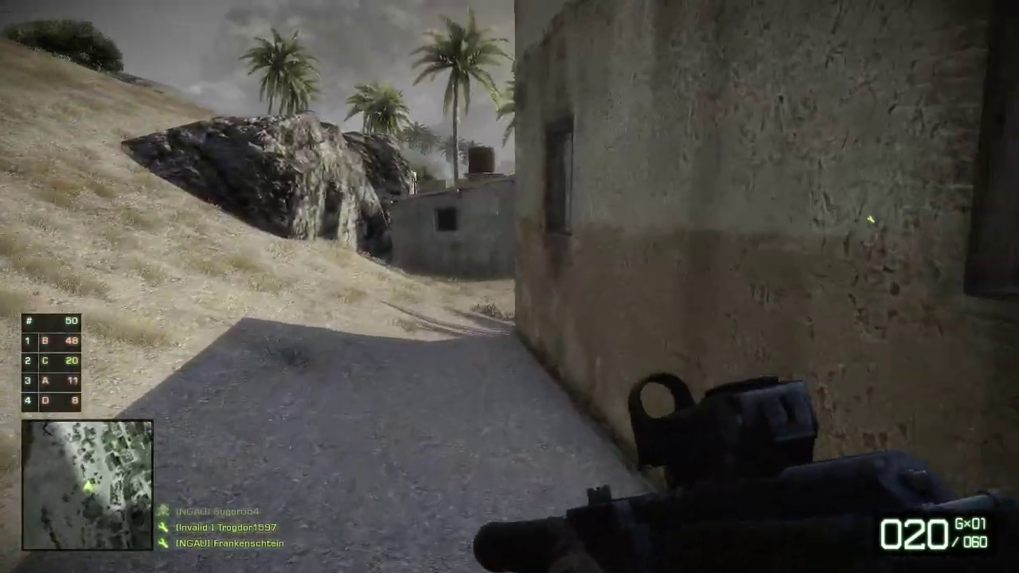
{"action": "key", "text": "w"}
- Test weapon switching between the M2 CG launcher, M9 pistol and 9A-91, then aim the 9A-91's sight at the armoured vehicle
{"action": "key", "text": "3"}
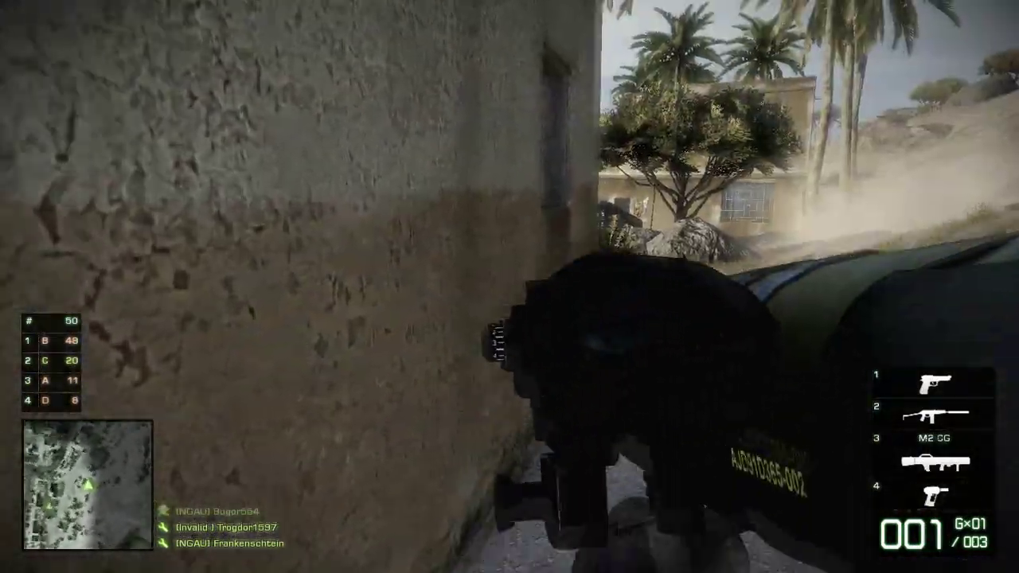
{"action": "key", "text": "w"}
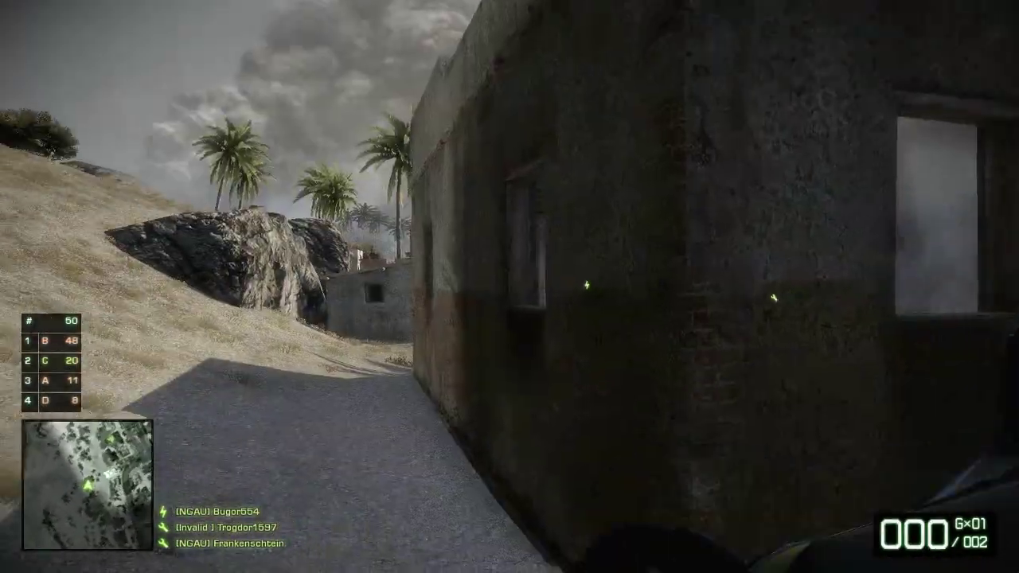
{"action": "key", "text": "f"}
{"action": "key", "text": "1"}
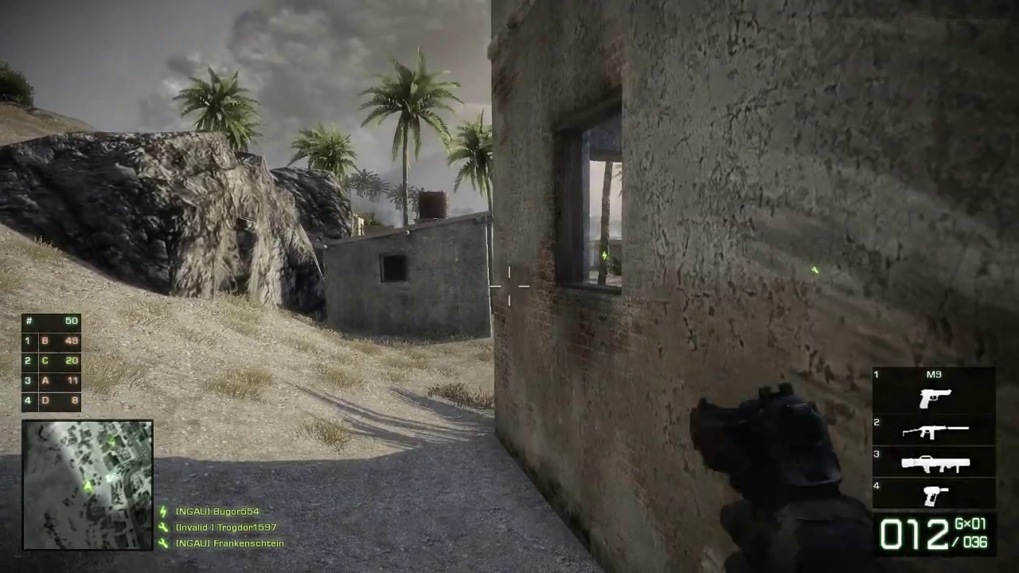
{"action": "key", "text": "3"}
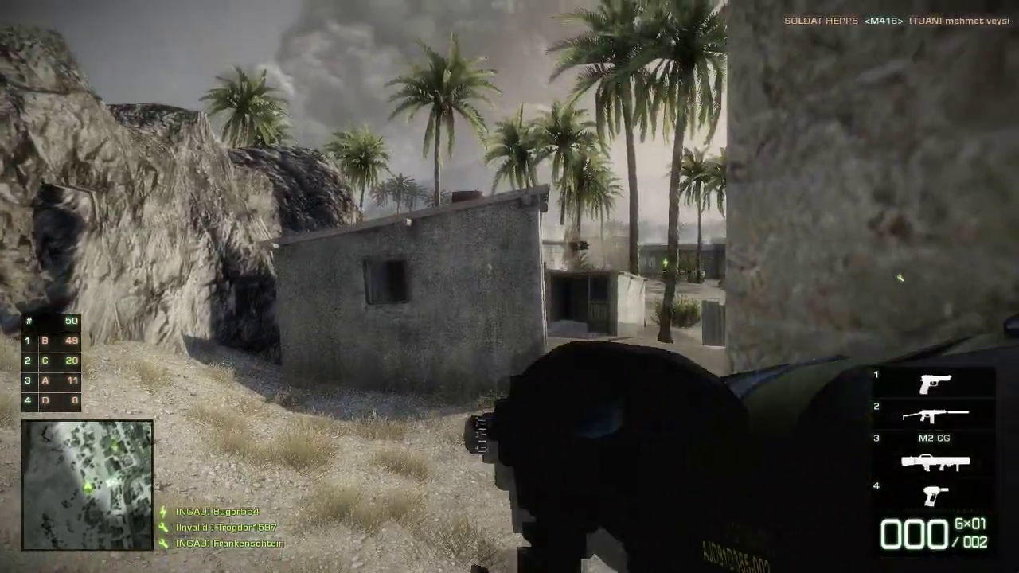
{"action": "key", "text": "2"}
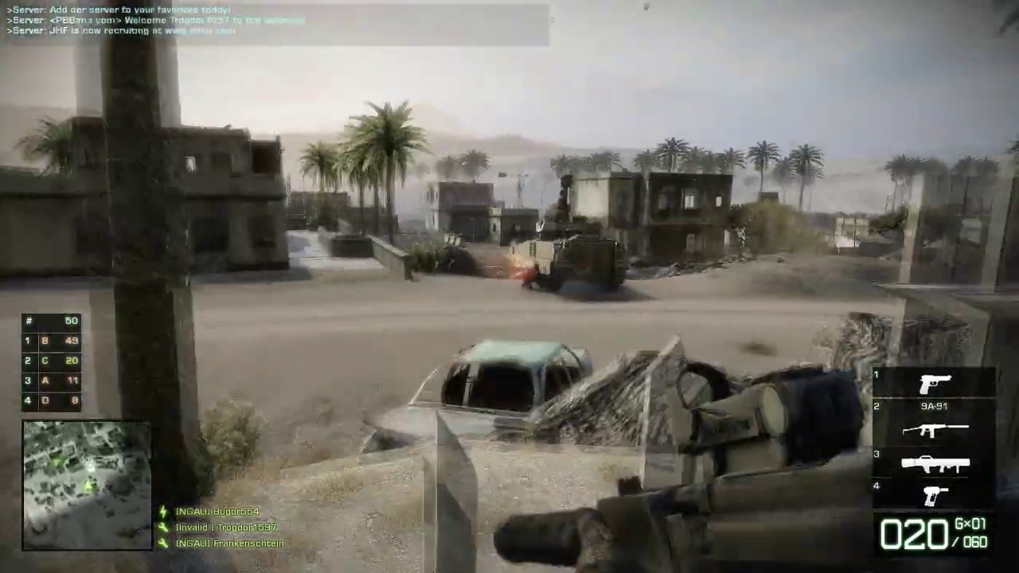
{"action": "right_click", "coordinate": [509, 287]}
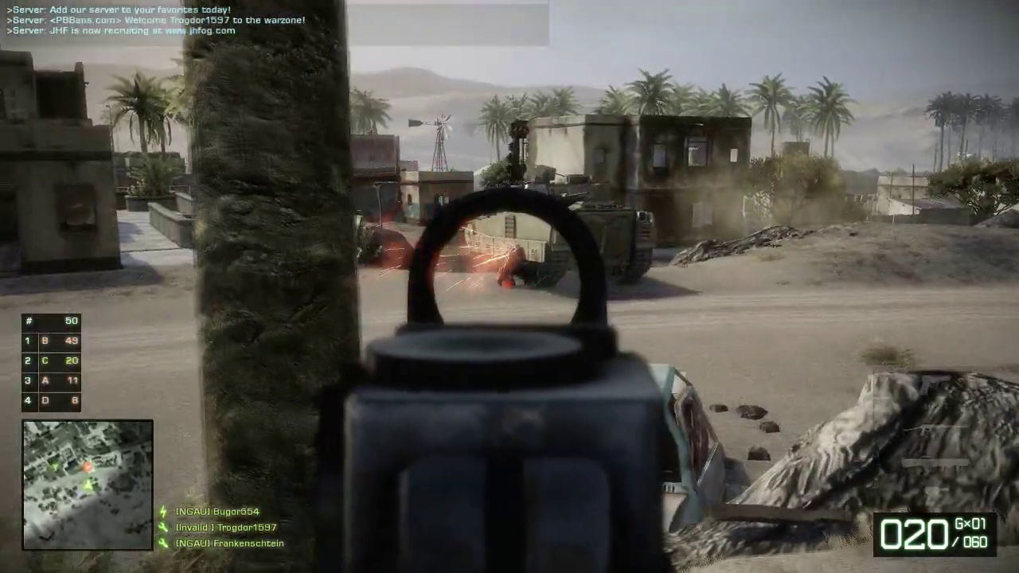